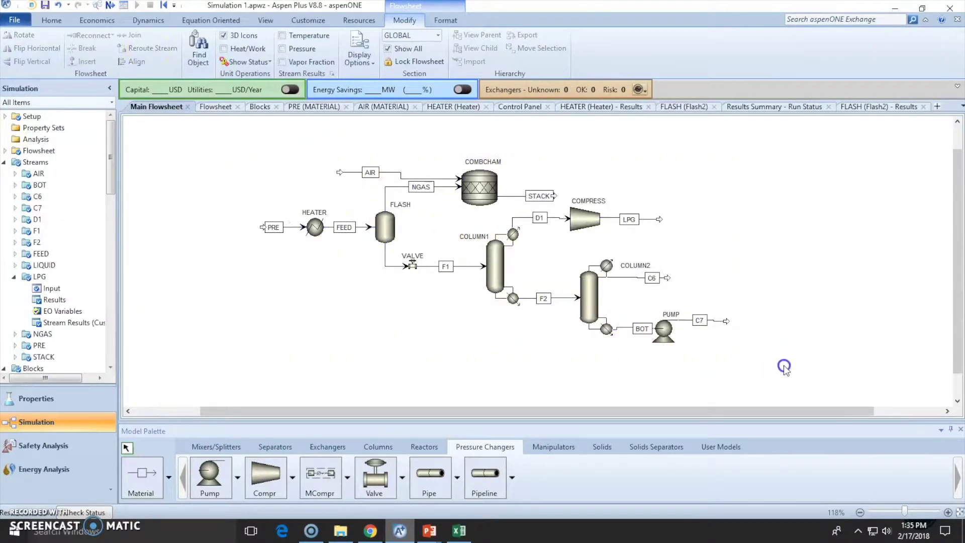
Run the LPG flowsheet simulation and dismiss the Simulation Complete message
{"action": "left_click", "coordinate": [51, 19]}
{"action": "left_click", "coordinate": [108, 45]}
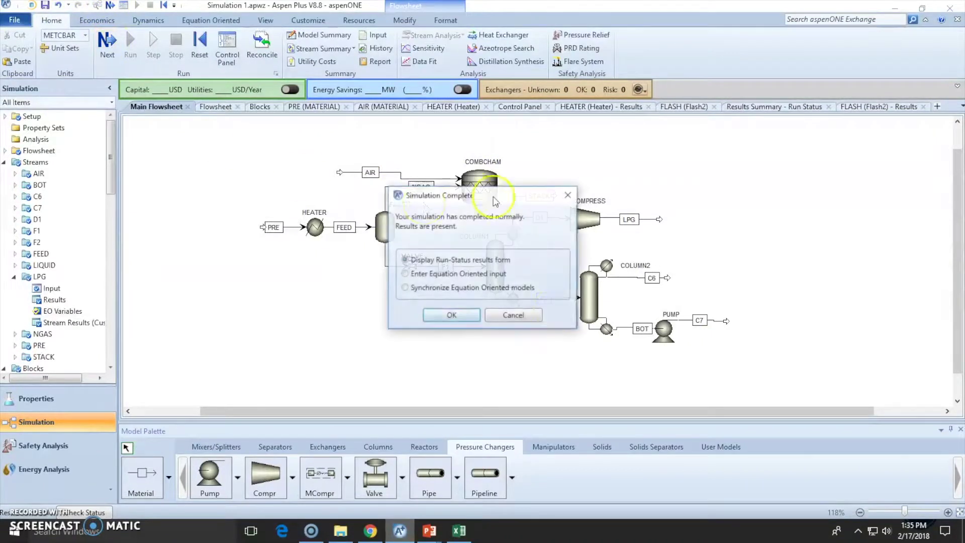
{"action": "left_click", "coordinate": [518, 320]}
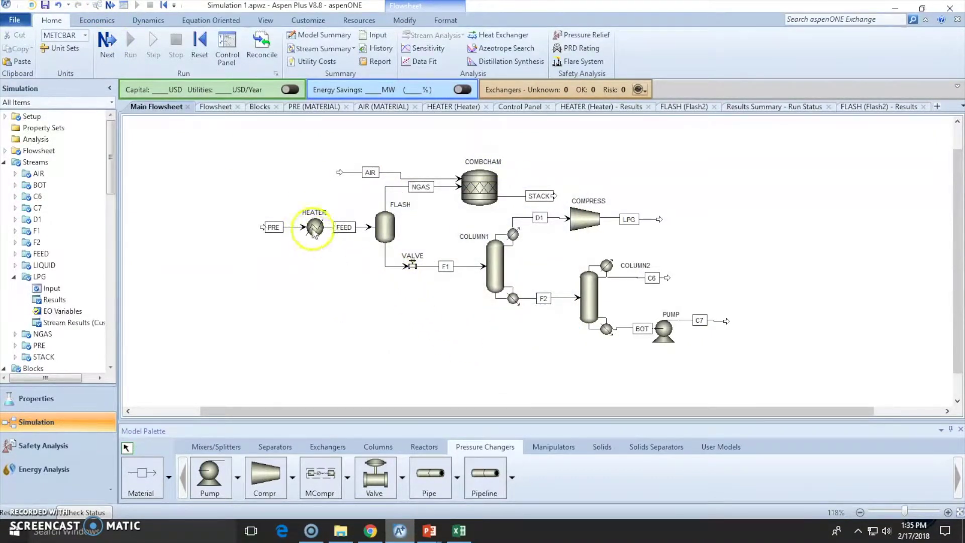
Select the FLASH and COMPRESS blocks on the flowsheet
{"action": "left_click", "coordinate": [388, 226]}
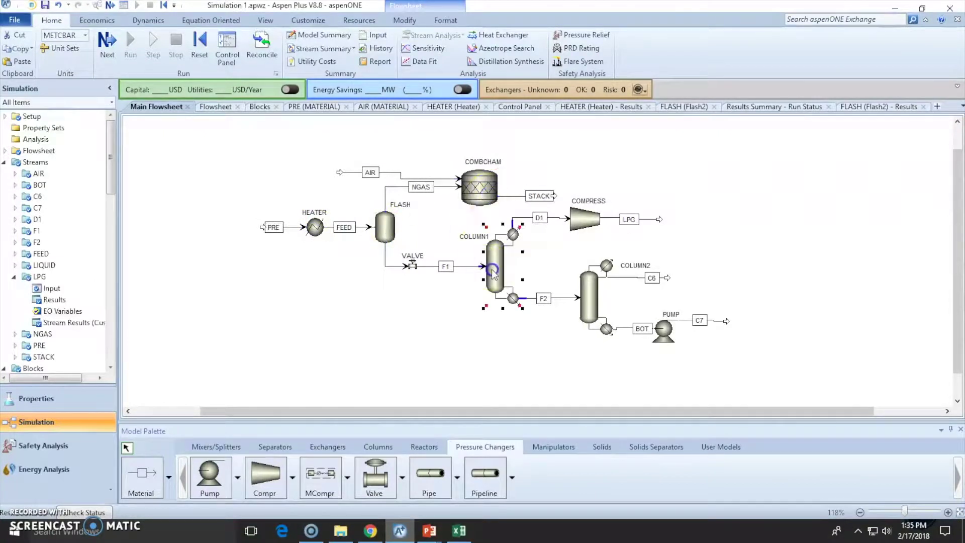
{"action": "left_click", "coordinate": [577, 220]}
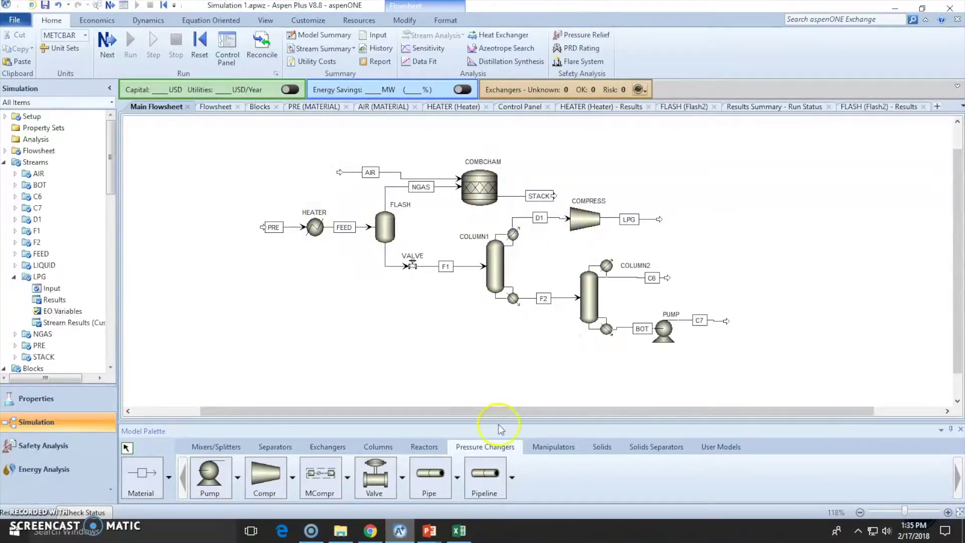
{"action": "mouse_move", "coordinate": [502, 412]}
{"action": "left_mouse_down"}
{"action": "mouse_move", "coordinate": [466, 412]}
{"action": "mouse_move", "coordinate": [499, 413]}
{"action": "left_mouse_up"}
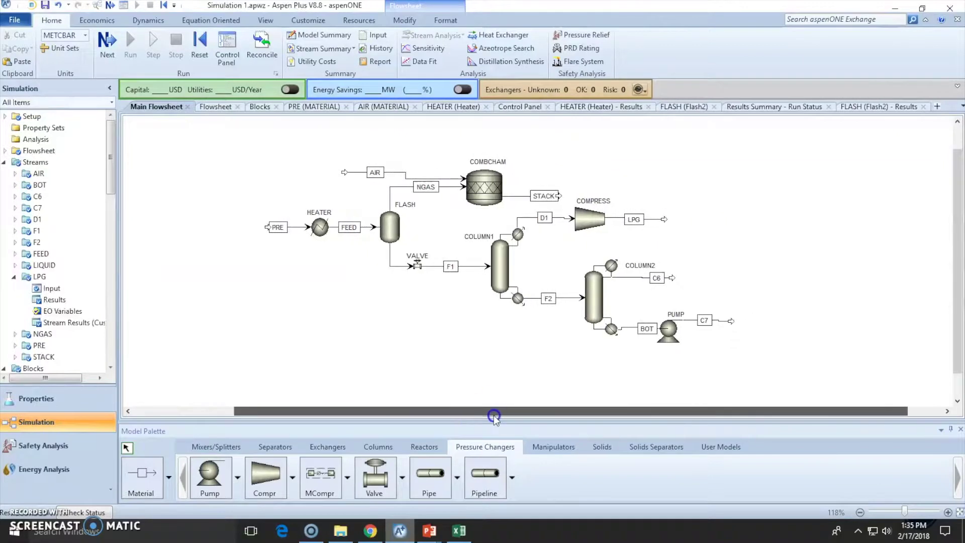
{"action": "left_click", "coordinate": [958, 126]}
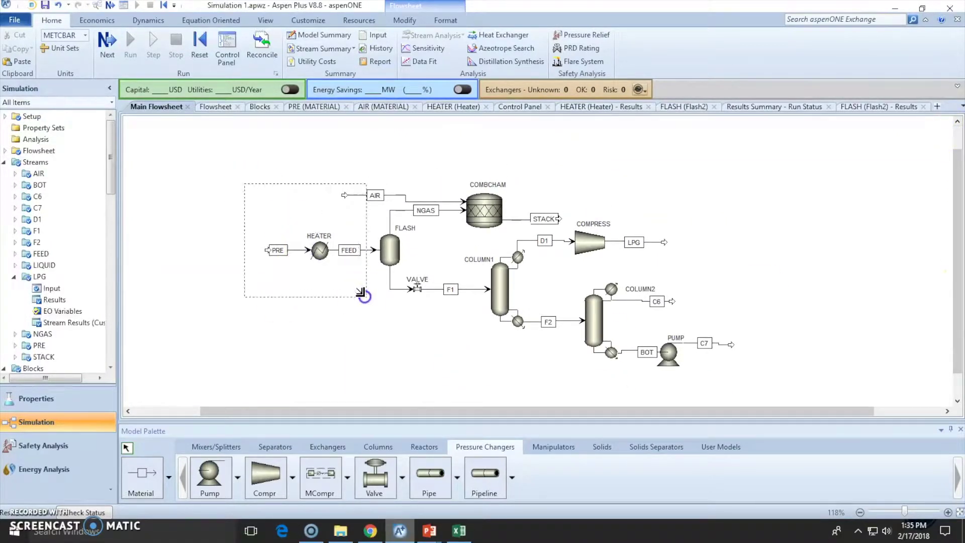
Reset with 'Simulation' as the reinitialize target and accept purging all previous results
{"action": "left_click", "coordinate": [390, 249]}
{"action": "left_click", "coordinate": [361, 336]}
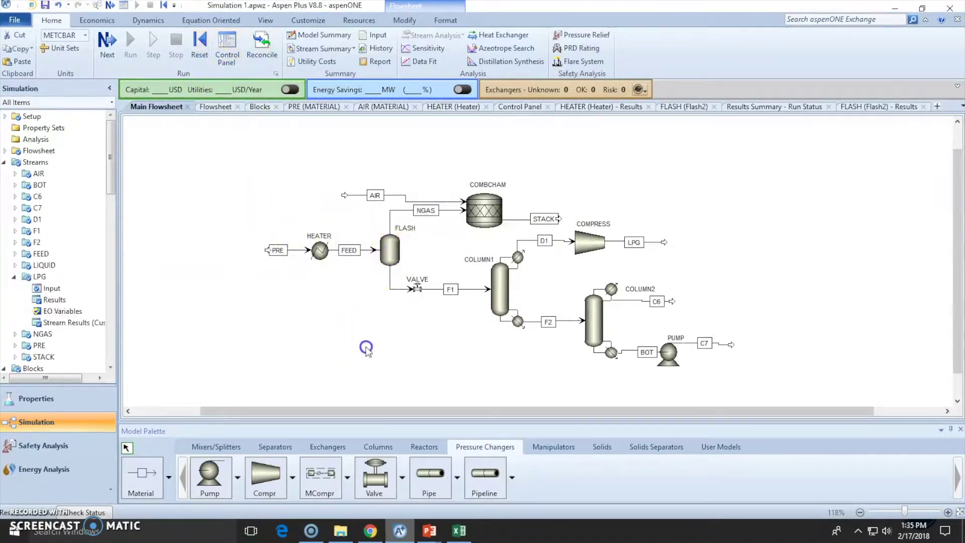
{"action": "left_click", "coordinate": [198, 49]}
{"action": "left_click", "coordinate": [431, 278]}
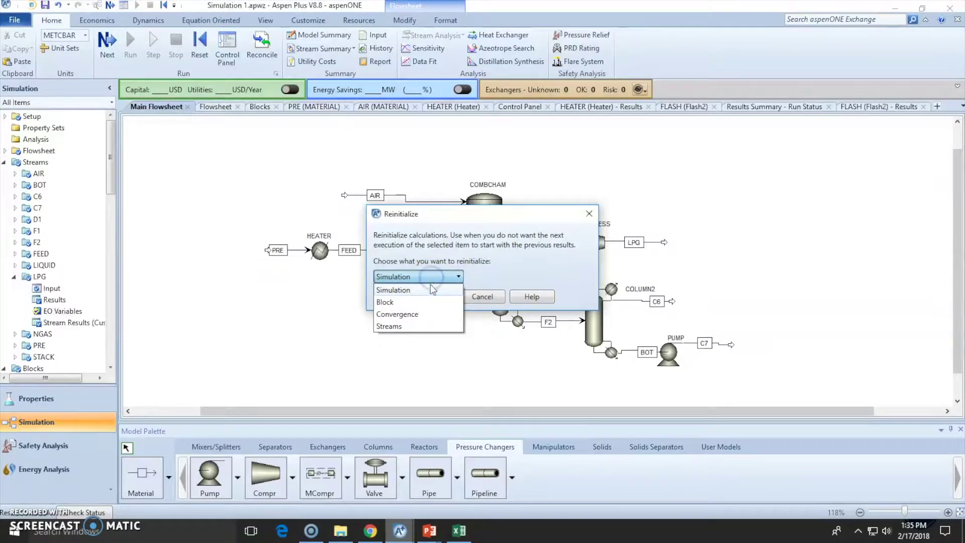
{"action": "left_click", "coordinate": [432, 288]}
{"action": "left_click", "coordinate": [427, 278]}
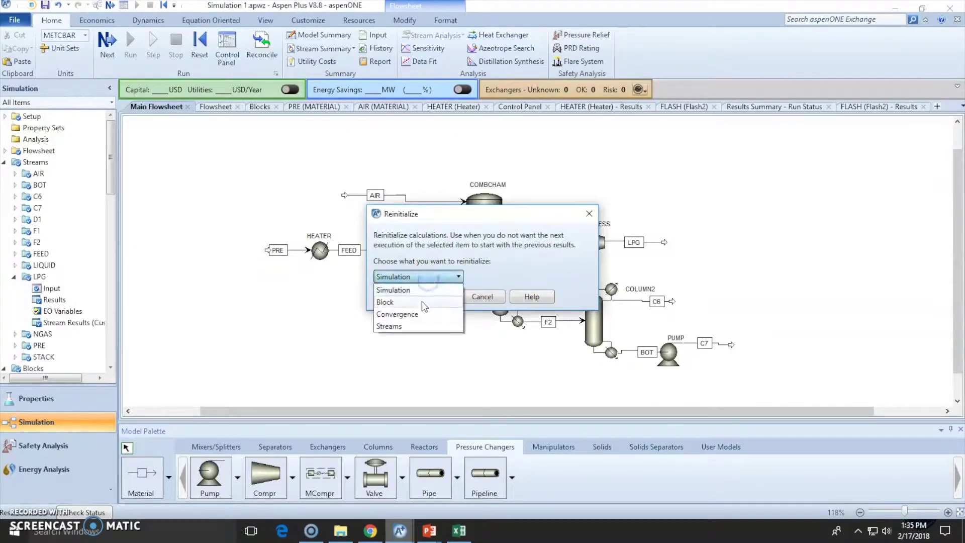
{"action": "left_click", "coordinate": [429, 279]}
{"action": "left_click", "coordinate": [428, 278]}
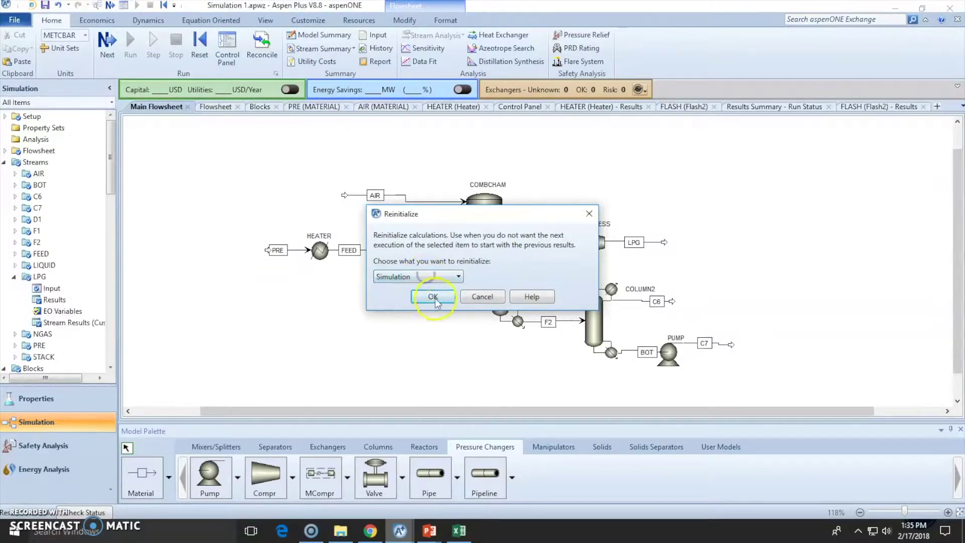
{"action": "left_click", "coordinate": [419, 299]}
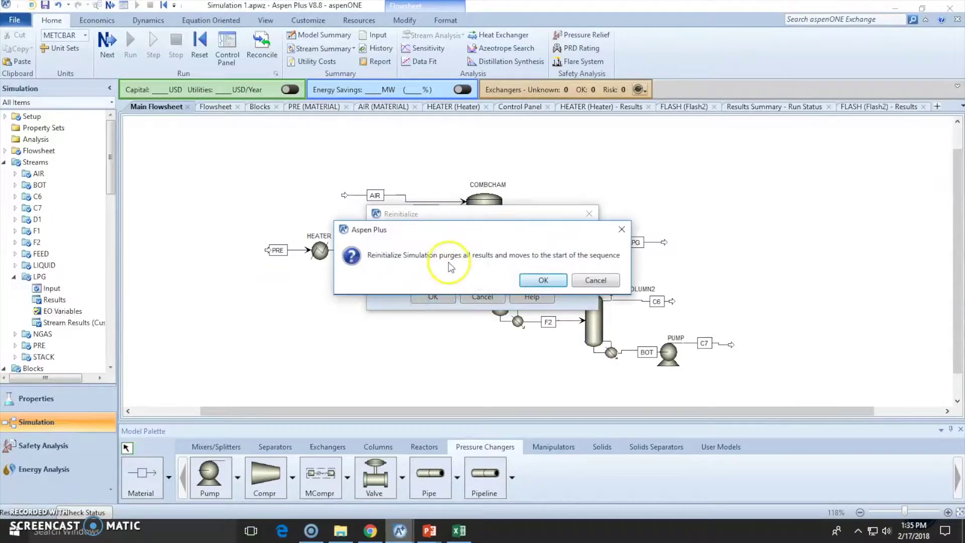
{"action": "left_click", "coordinate": [549, 282]}
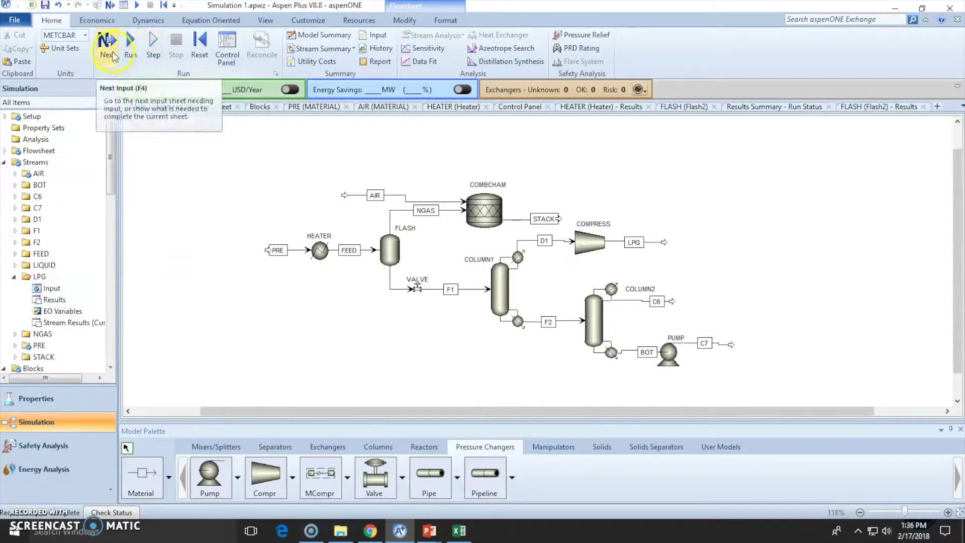
Run the reset LPG flowsheet to completion and go to Results Summary in the navigation tree
{"action": "left_click_drag", "start_coordinate": [194, 152], "coordinate": [825, 393]}
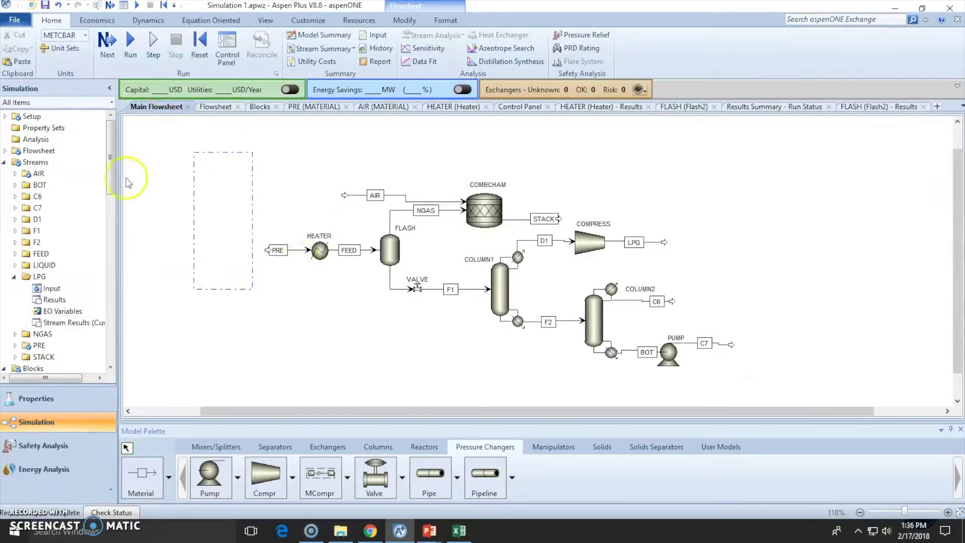
{"action": "left_click", "coordinate": [154, 45]}
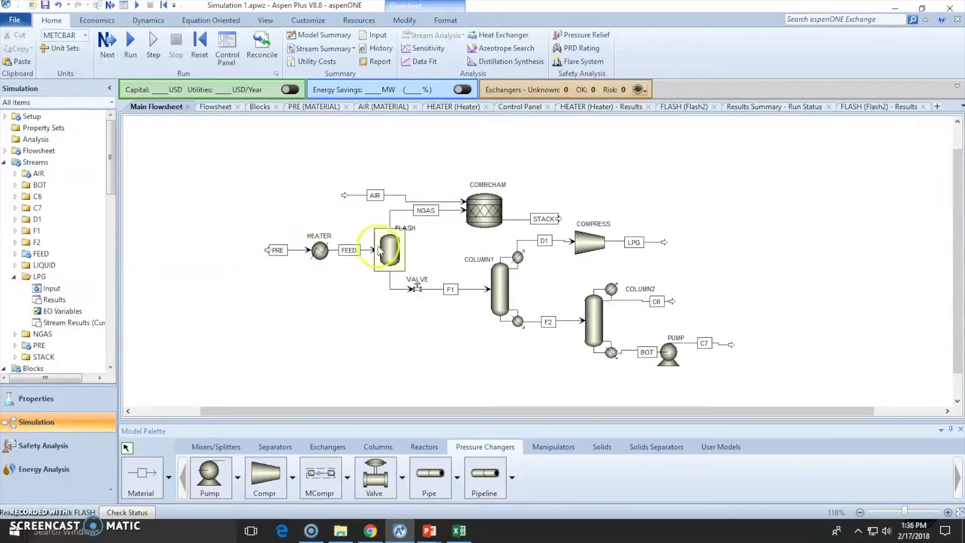
{"action": "left_click", "coordinate": [130, 46]}
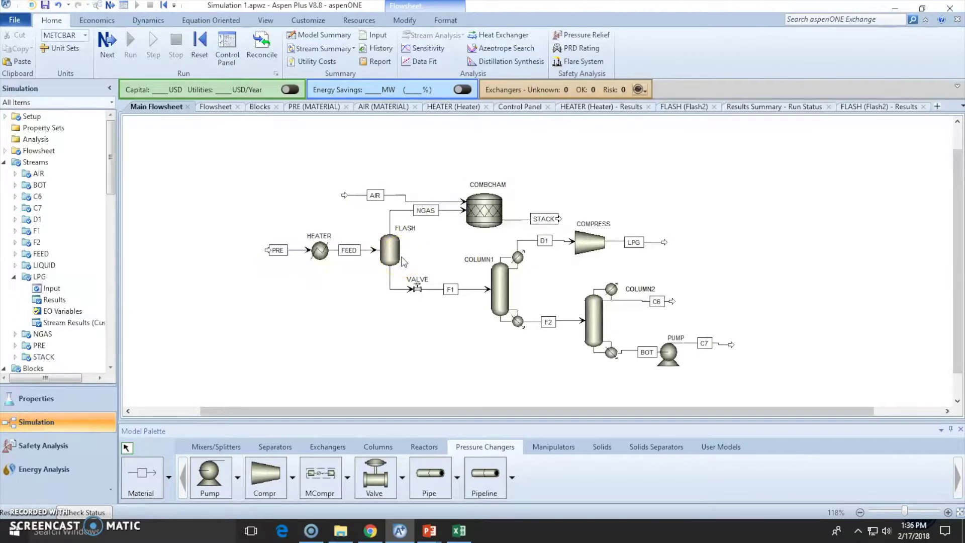
{"action": "left_click", "coordinate": [106, 160]}
{"action": "left_click_drag", "start_coordinate": [113, 156], "coordinate": [112, 324]}
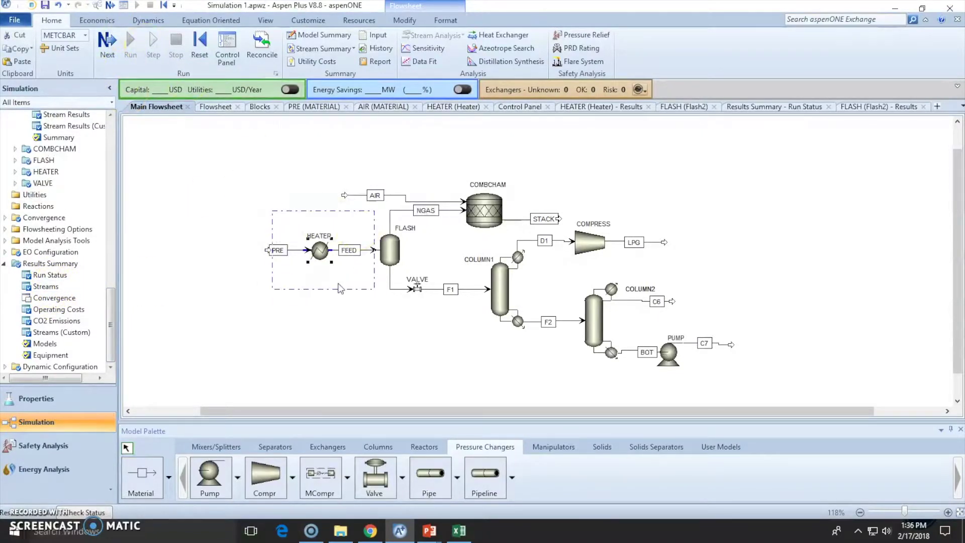
{"action": "left_click", "coordinate": [155, 103]}
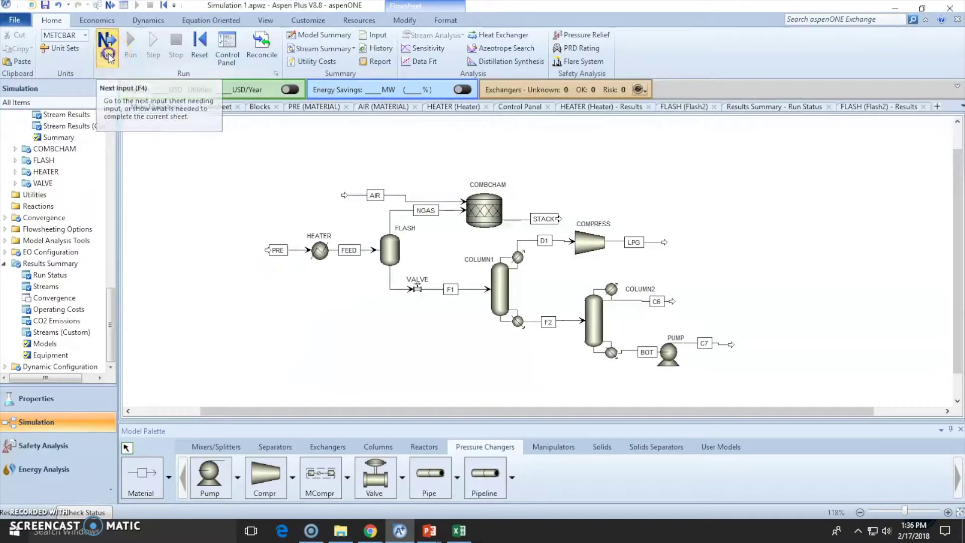
{"action": "left_click", "coordinate": [107, 54]}
Highlight the input-translation warning about stream AIR, then show the Control Panel log
{"action": "left_click", "coordinate": [475, 316]}
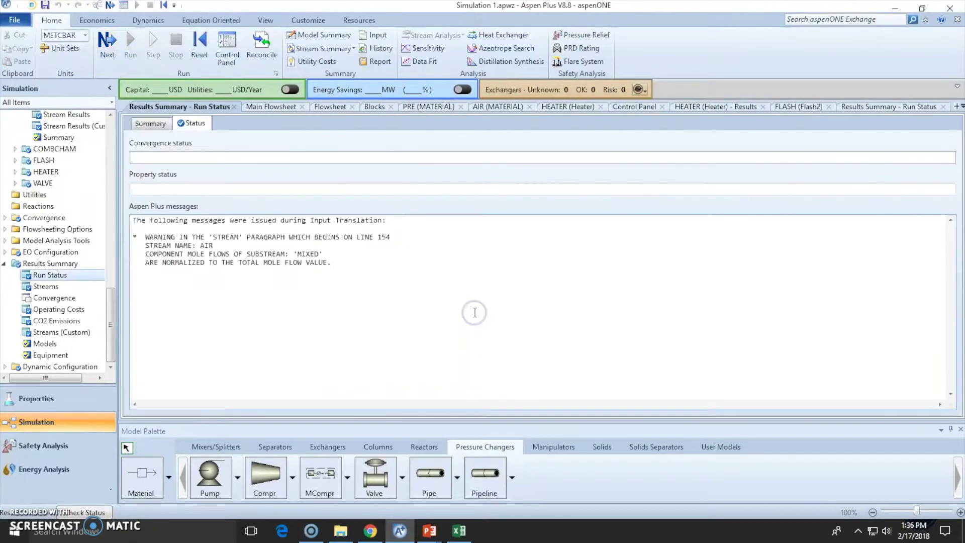
{"action": "left_click_drag", "start_coordinate": [139, 220], "coordinate": [404, 225]}
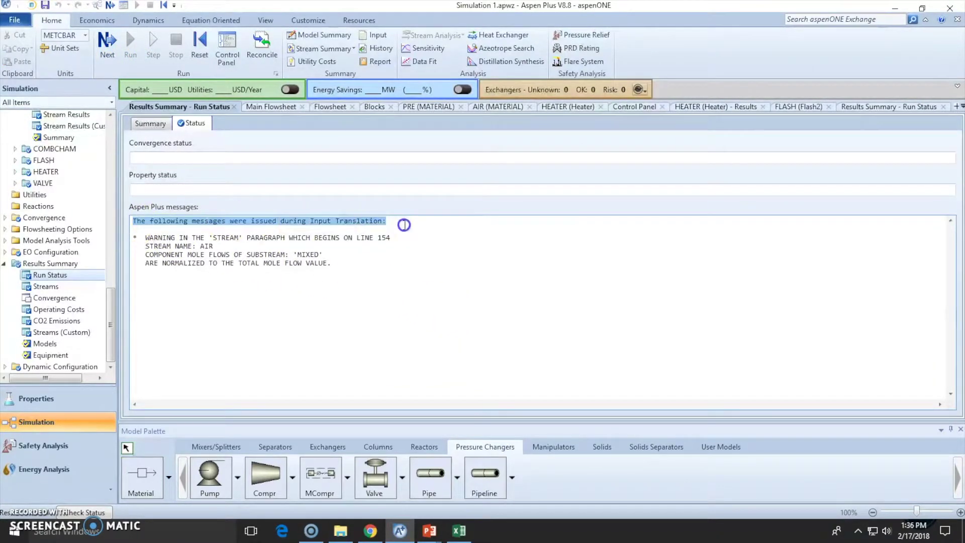
{"action": "left_click_drag", "start_coordinate": [131, 237], "coordinate": [367, 269]}
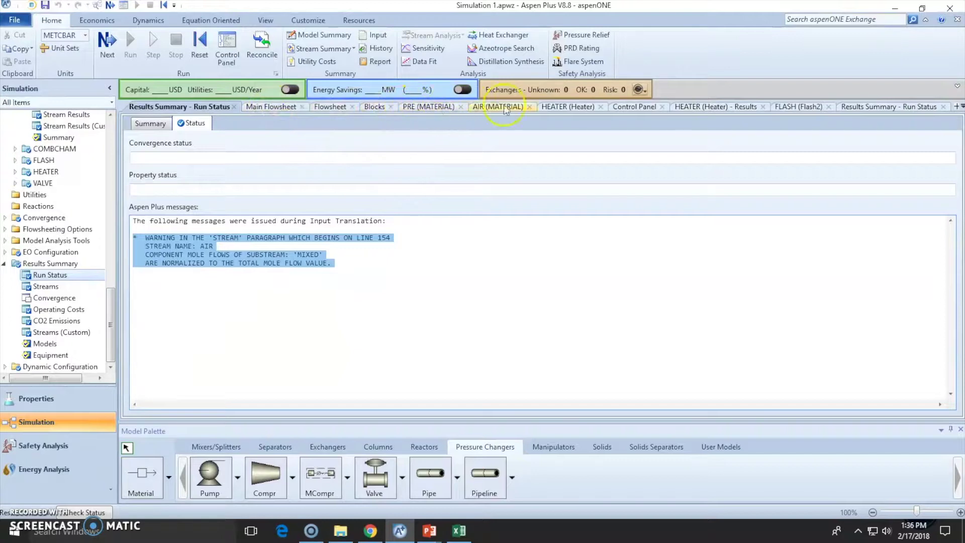
{"action": "left_click", "coordinate": [647, 107]}
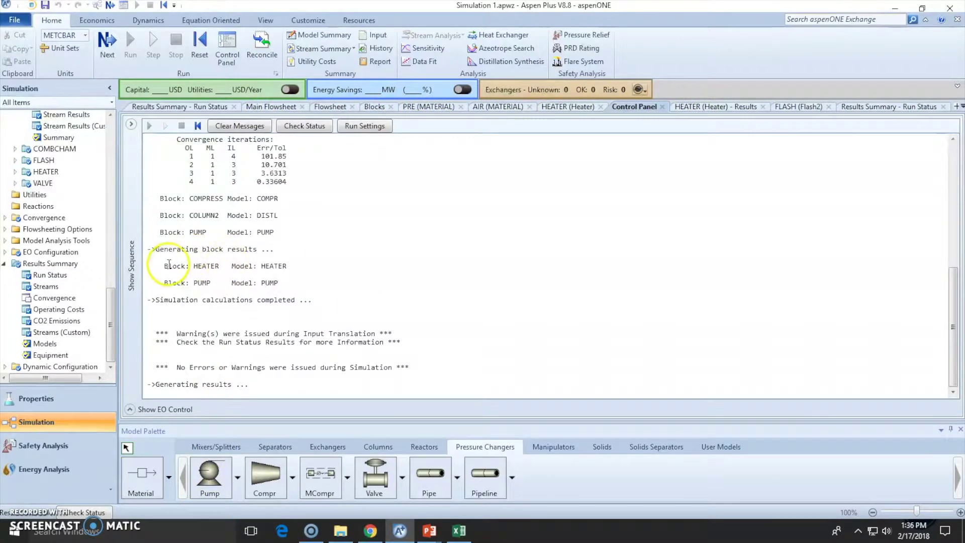
{"action": "left_click_drag", "start_coordinate": [149, 265], "coordinate": [289, 267]}
{"action": "left_click_drag", "start_coordinate": [164, 283], "coordinate": [290, 280]}
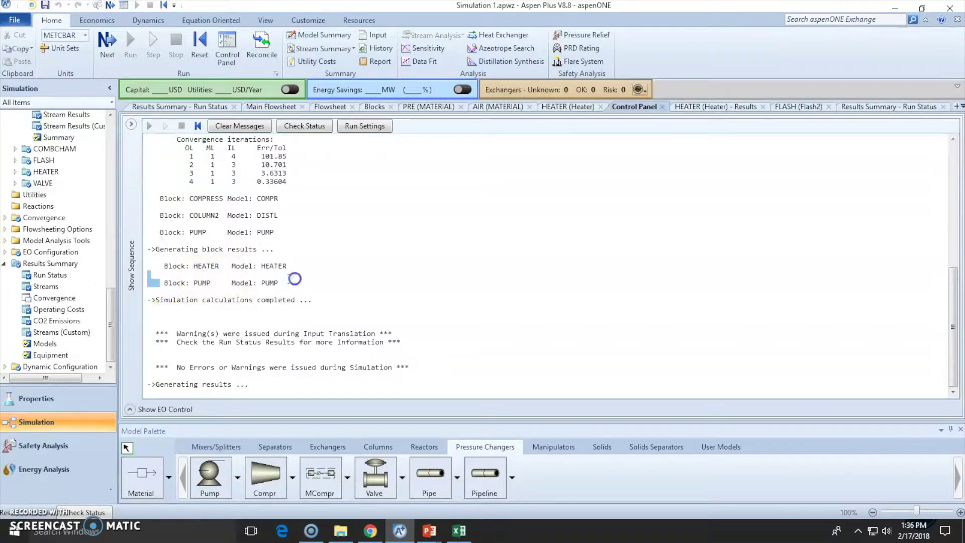
{"action": "scroll", "coordinate": [294, 279], "scroll_direction": "up", "scroll_amount": 3}
{"action": "left_click_drag", "start_coordinate": [159, 285], "coordinate": [279, 286]}
{"action": "scroll", "coordinate": [229, 289], "scroll_direction": "up", "scroll_amount": 5}
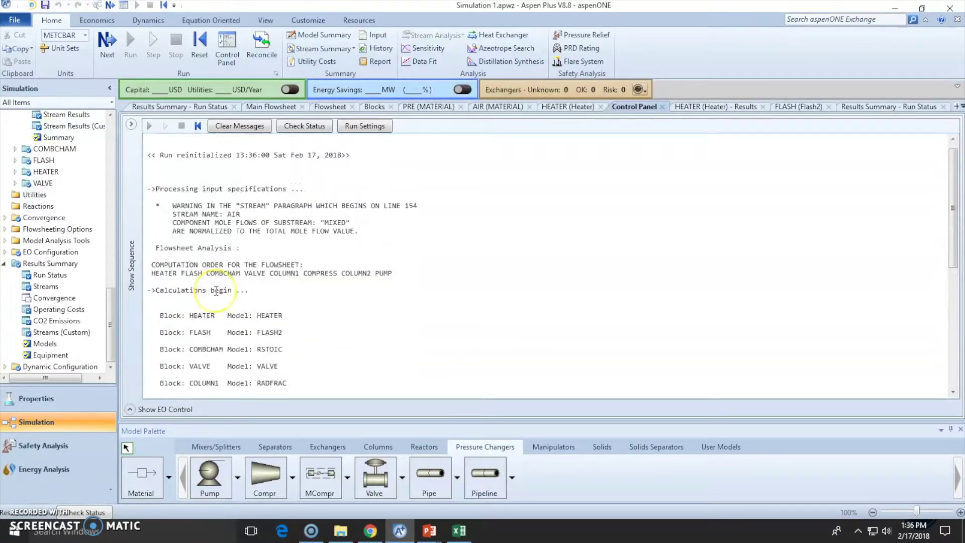
{"action": "scroll", "coordinate": [215, 290], "scroll_direction": "up", "scroll_amount": 1}
{"action": "scroll", "coordinate": [222, 227], "scroll_direction": "down", "scroll_amount": 1}
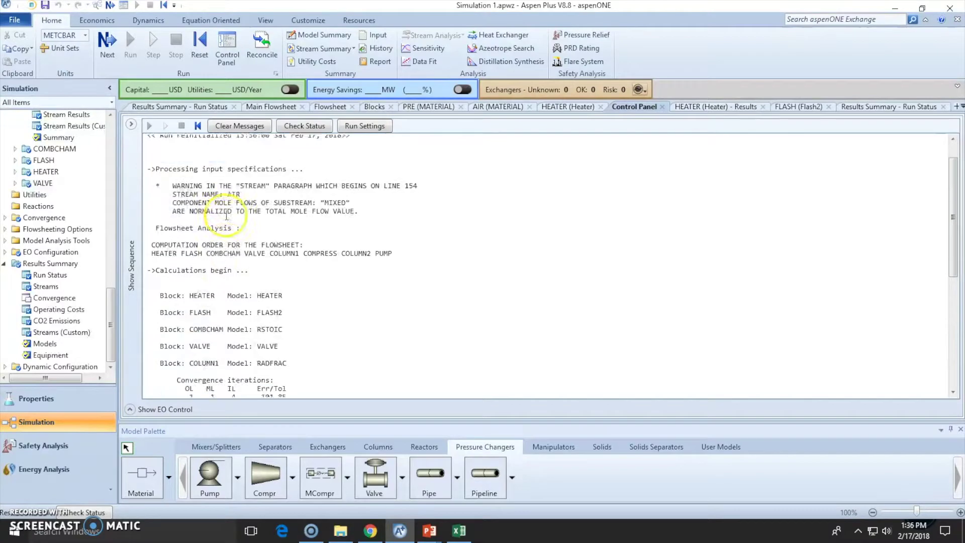
{"action": "scroll", "coordinate": [225, 216], "scroll_direction": "up", "scroll_amount": 1}
{"action": "scroll", "coordinate": [226, 211], "scroll_direction": "down", "scroll_amount": 3}
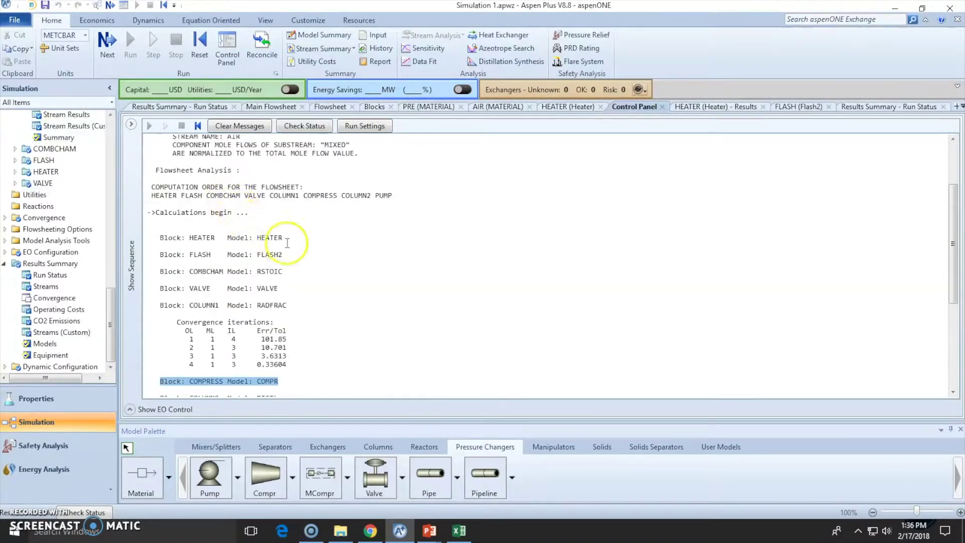
{"action": "scroll", "coordinate": [196, 204], "scroll_direction": "down", "scroll_amount": 2}
{"action": "scroll", "coordinate": [211, 234], "scroll_direction": "down", "scroll_amount": 4}
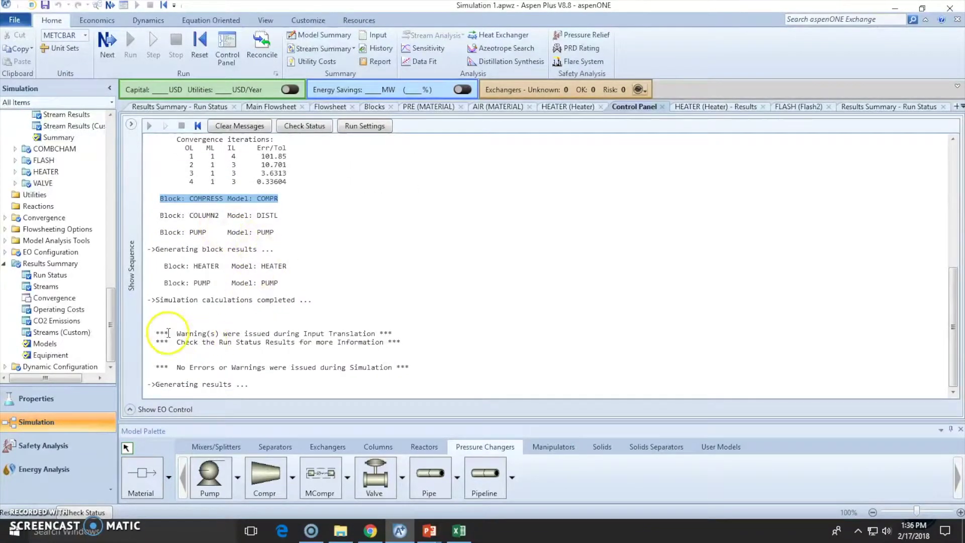
{"action": "mouse_move", "coordinate": [155, 333]}
{"action": "left_mouse_down"}
{"action": "mouse_move", "coordinate": [374, 333]}
{"action": "mouse_move", "coordinate": [156, 333]}
{"action": "left_mouse_up"}
{"action": "left_click", "coordinate": [405, 328]}
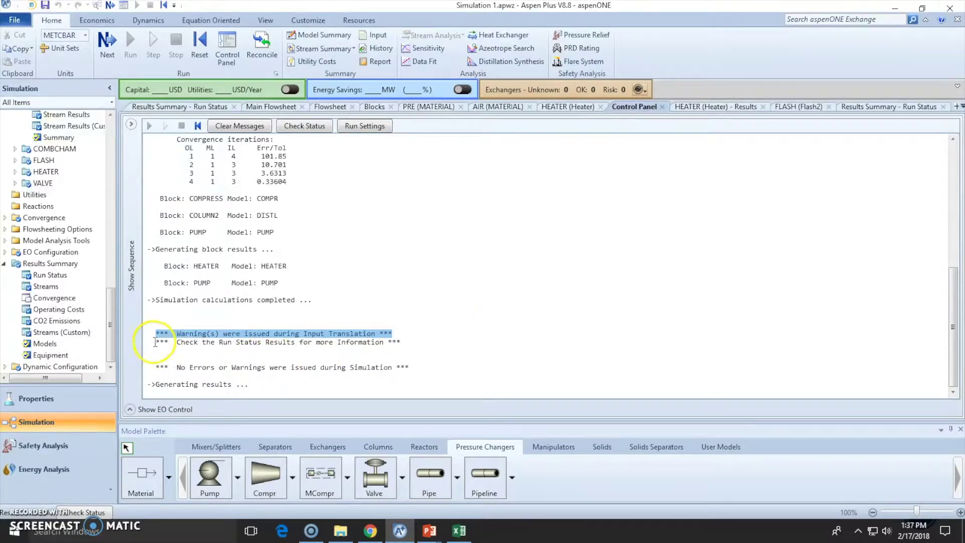
{"action": "left_click_drag", "start_coordinate": [154, 341], "coordinate": [379, 344]}
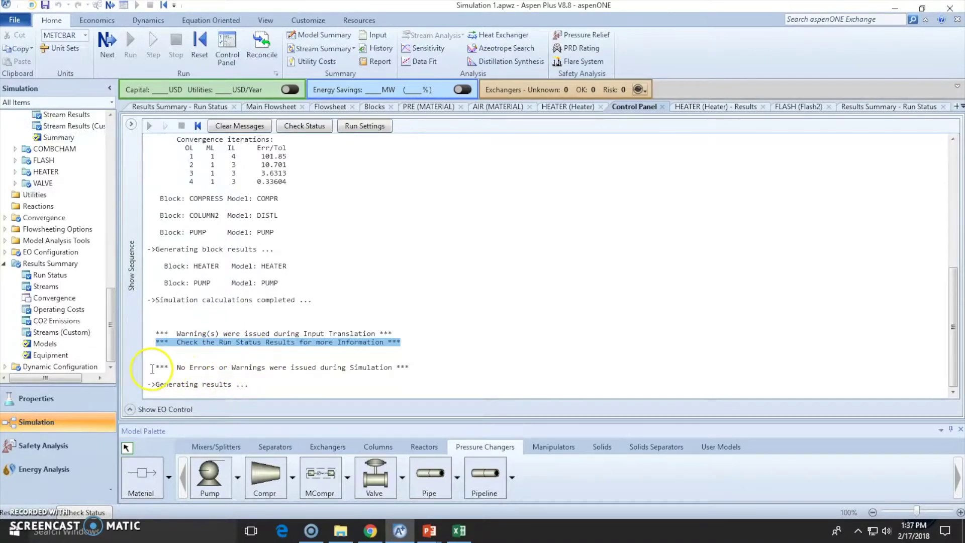
{"action": "left_click_drag", "start_coordinate": [152, 369], "coordinate": [425, 365]}
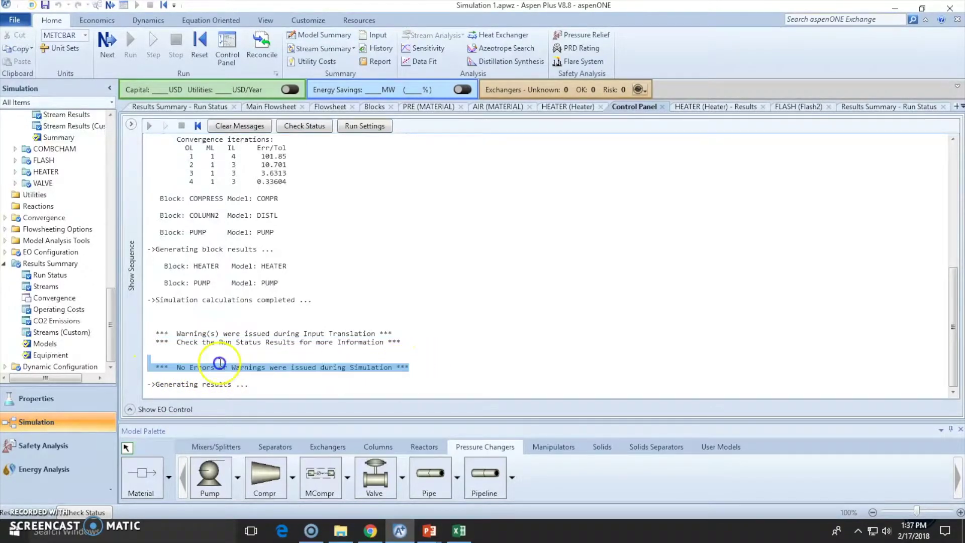
{"action": "triple_click", "coordinate": [155, 367]}
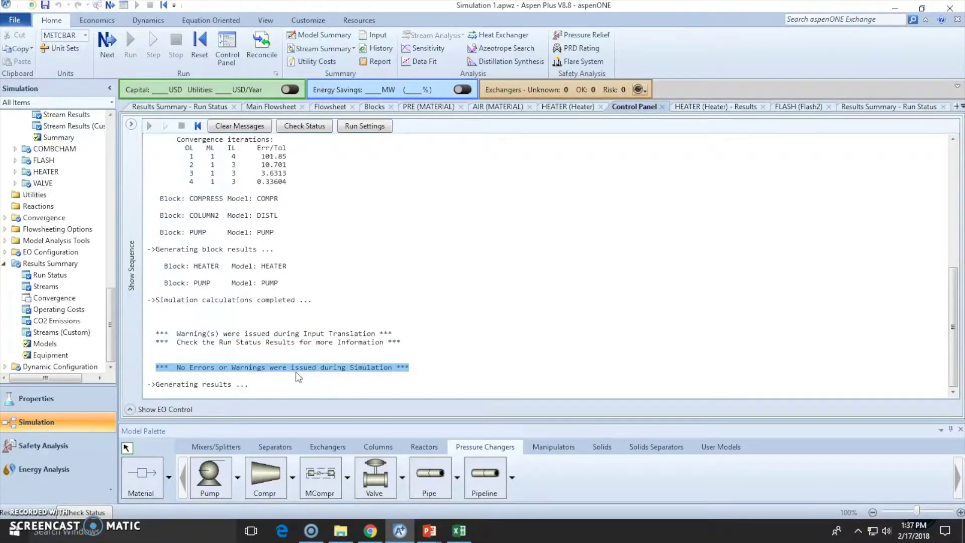
Show the Main Flowsheet tab, then select and deselect the COLUMN1 block
{"action": "left_click", "coordinate": [265, 108]}
{"action": "left_click", "coordinate": [497, 294]}
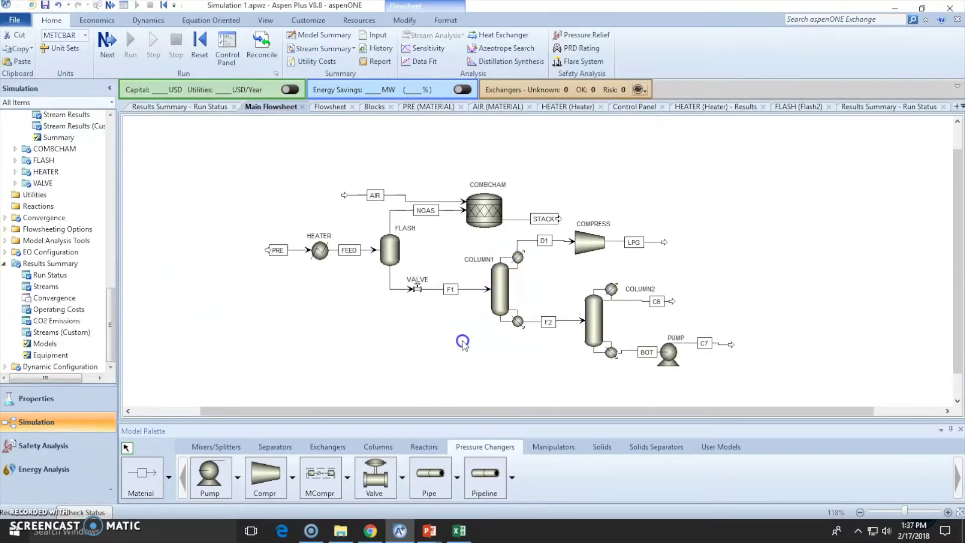
{"action": "left_click", "coordinate": [498, 294]}
{"action": "left_click", "coordinate": [478, 334]}
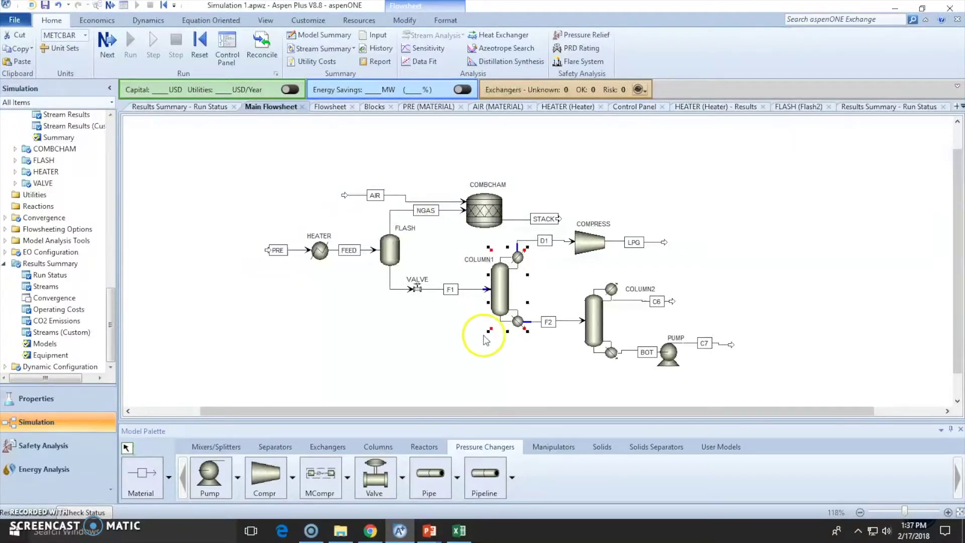
{"action": "left_click_drag", "start_coordinate": [469, 411], "coordinate": [488, 411]}
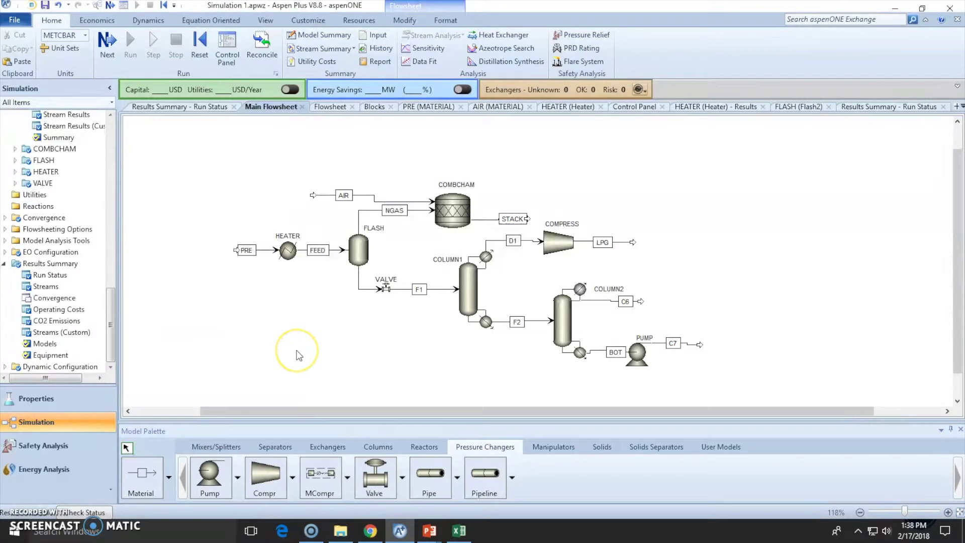
{"action": "scroll", "coordinate": [298, 354], "scroll_direction": "up", "scroll_amount": 1}
{"action": "scroll", "coordinate": [301, 353], "scroll_direction": "up", "scroll_amount": 1}
{"action": "scroll", "coordinate": [305, 352], "scroll_direction": "up", "scroll_amount": 1}
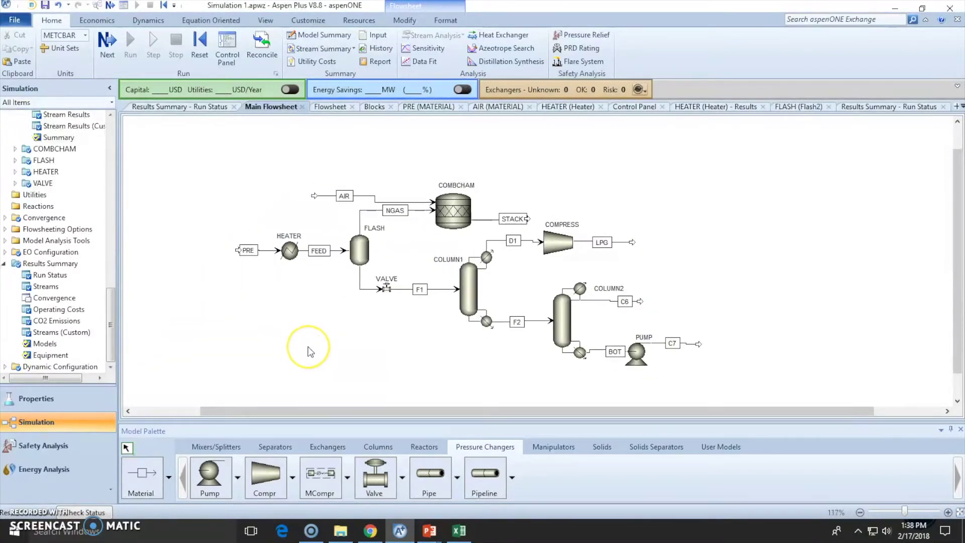
{"action": "scroll", "coordinate": [307, 351], "scroll_direction": "up", "scroll_amount": 1}
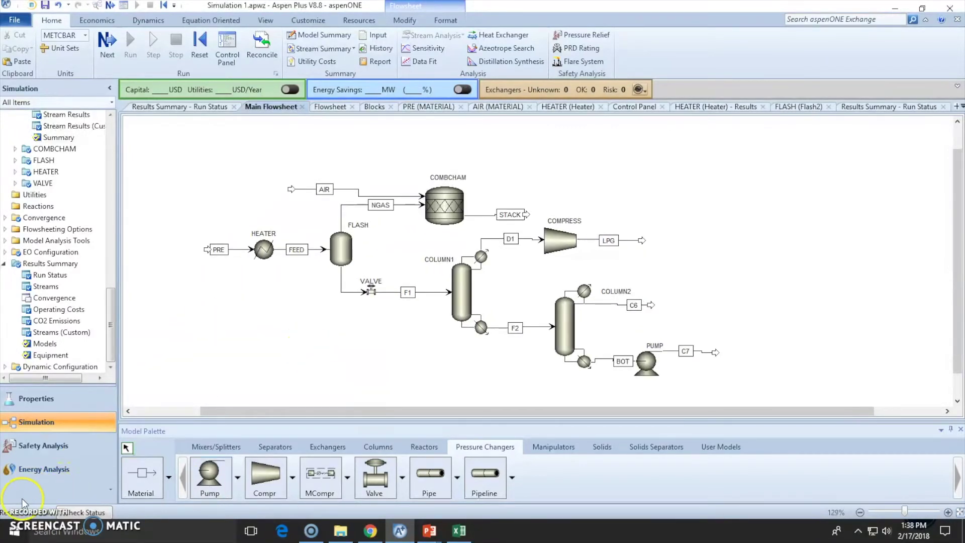